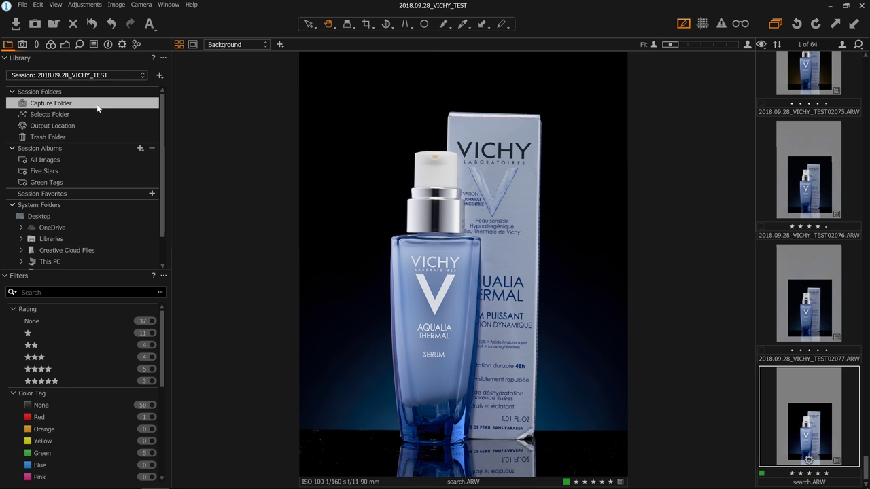
Browse the Selects Folder, Output Location and Trash, then return to the Capture Folder.
left_click(70, 105)
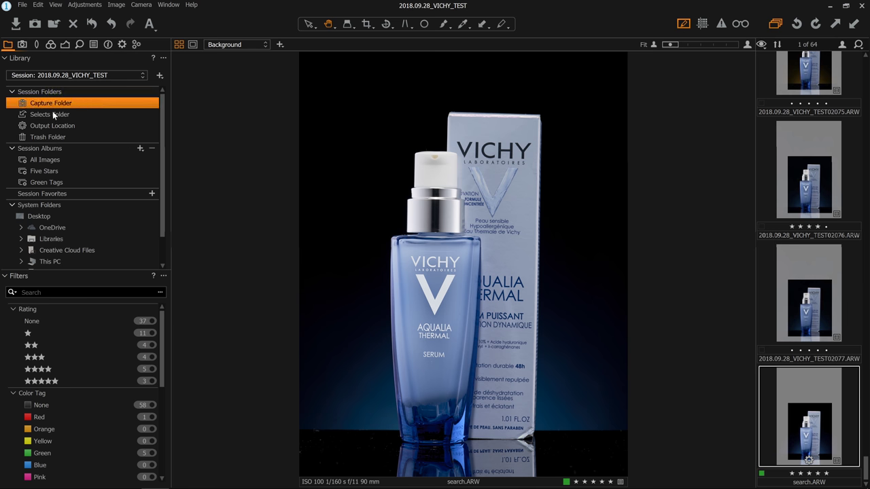
left_click(55, 114)
left_click(55, 126)
left_click(54, 136)
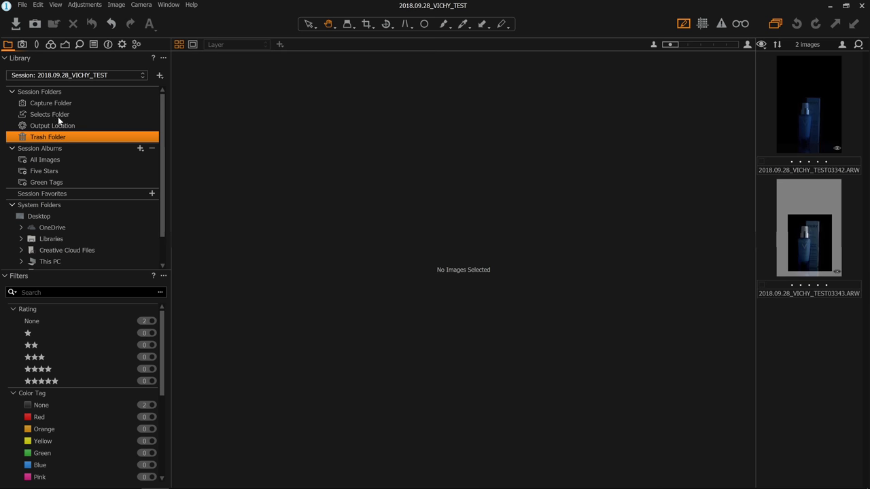
left_click(60, 105)
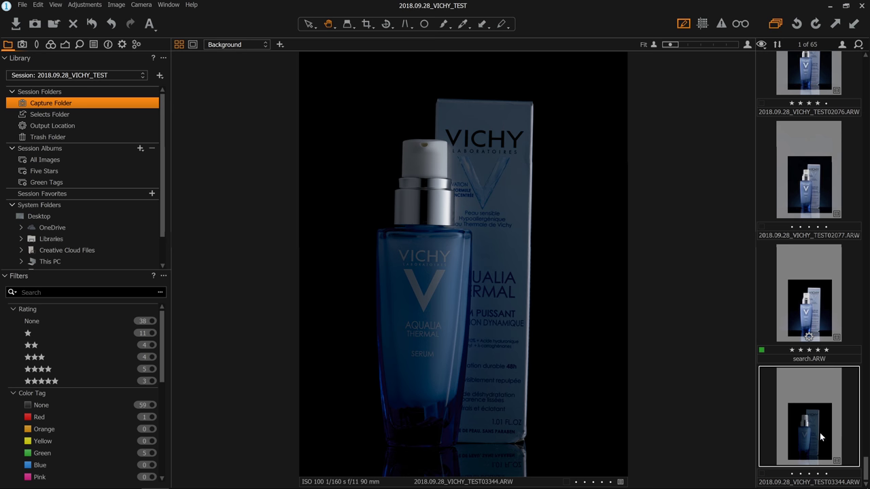
Compare search.ARW with the newest capture TEST03344 in the browser.
left_click(806, 307)
left_click(766, 433)
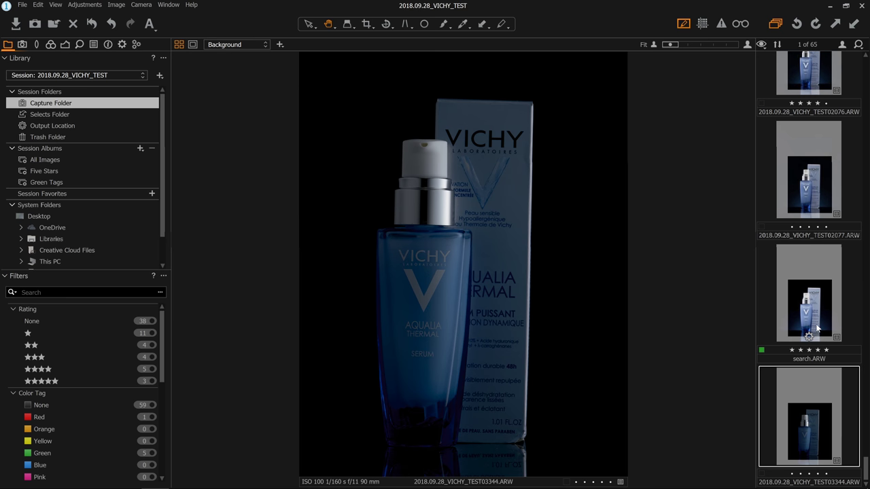
left_click(797, 291)
left_click(817, 379)
Rename the newest capture 03345 to test1.ARW and switch to File Explorer.
double_click(811, 482)
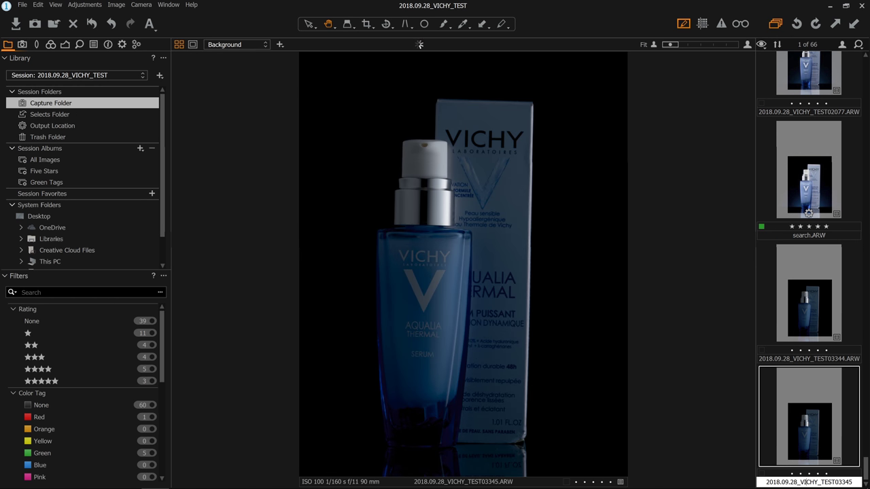
key("Return")
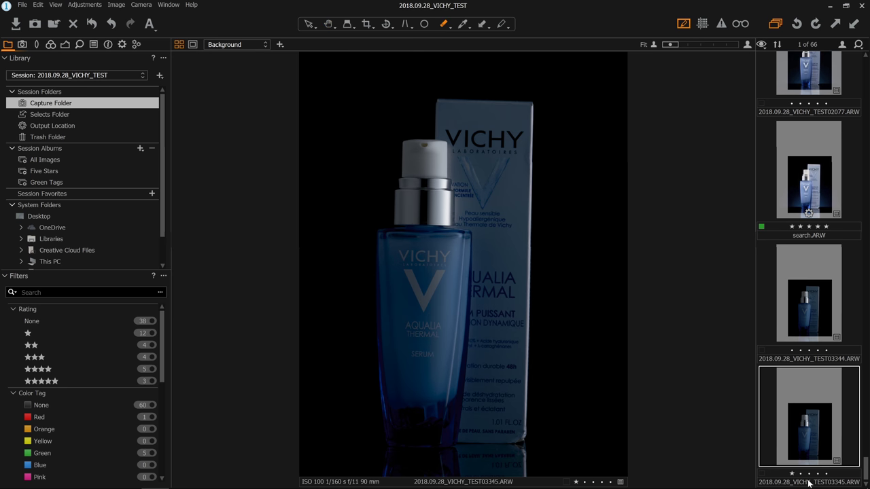
double_click(808, 482)
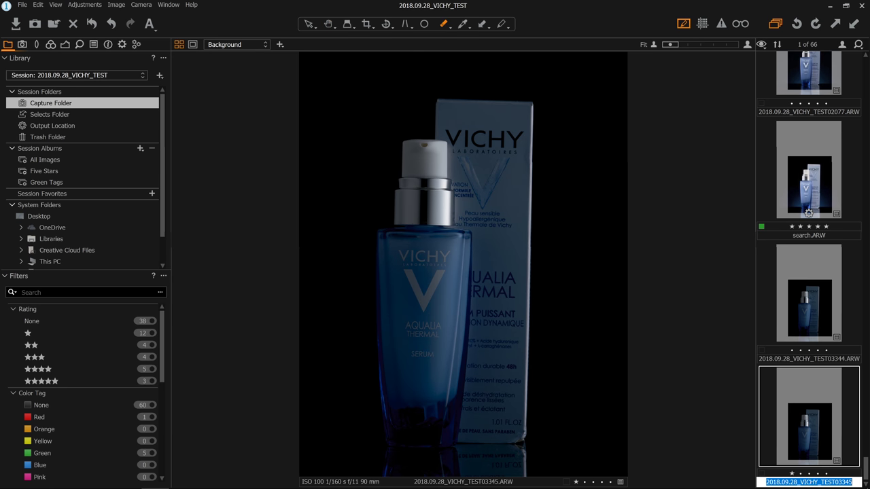
type("tes")
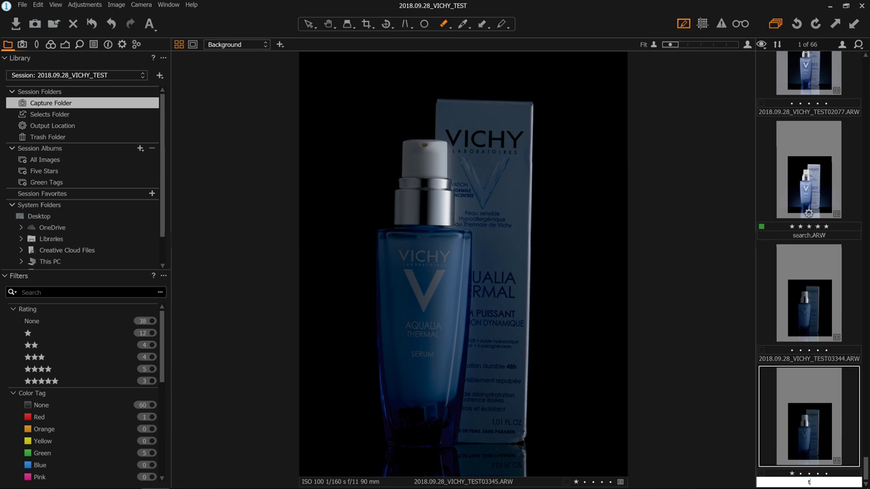
type("t1")
key("Return")
key("alt+Tab")
key("alt+Tab")
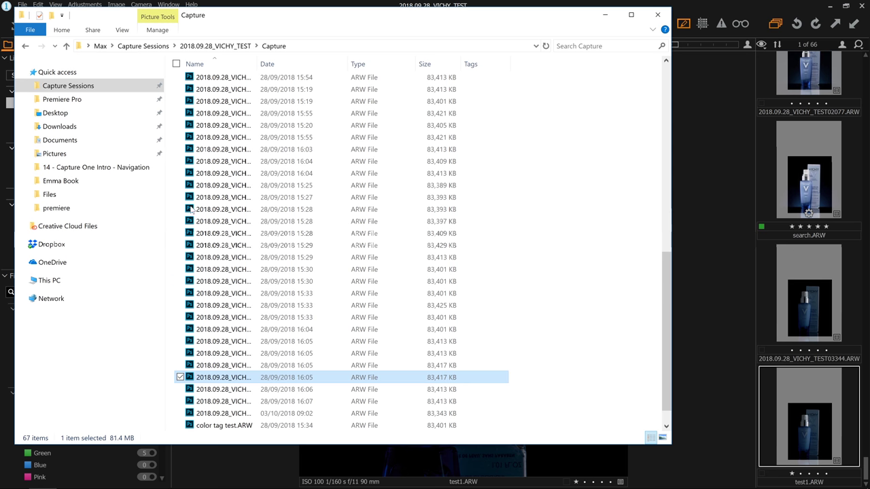
In Explorer, delete test1.ARW from Capture Sessions > 2018.09.28_VICHY_TEST > Capture.
left_click(76, 87)
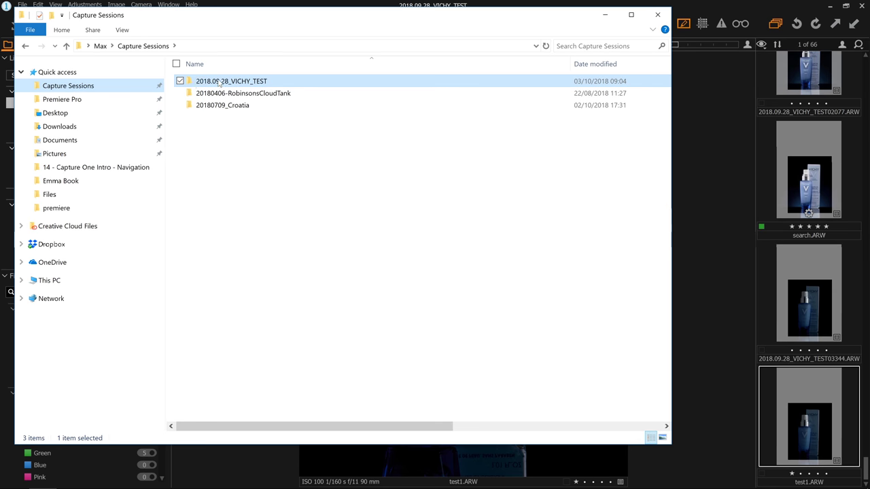
left_click_drag(408, 15, 453, 43)
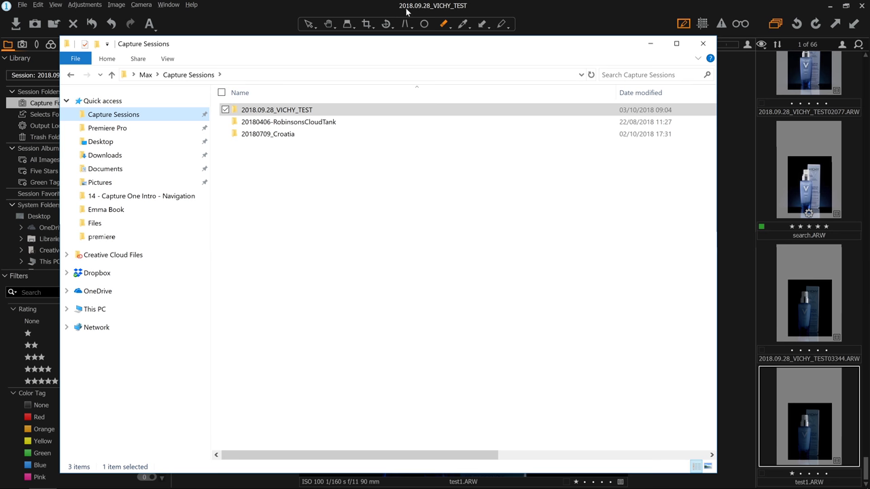
double_click(313, 113)
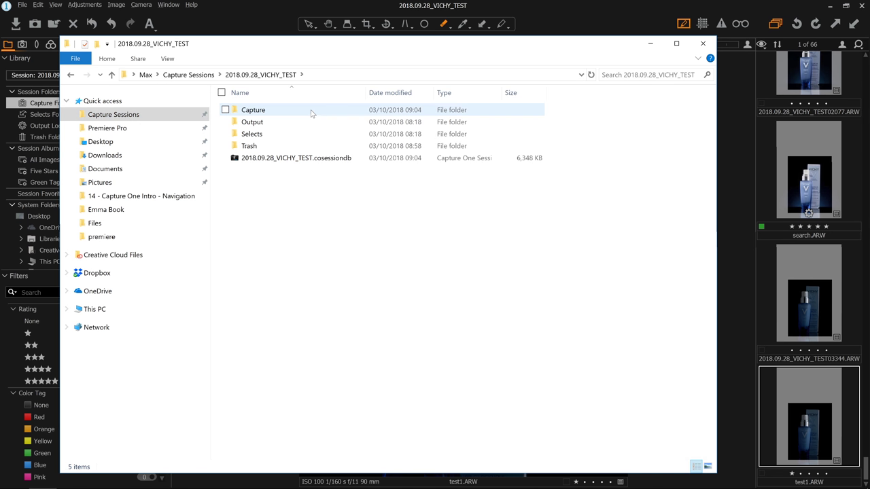
double_click(278, 111)
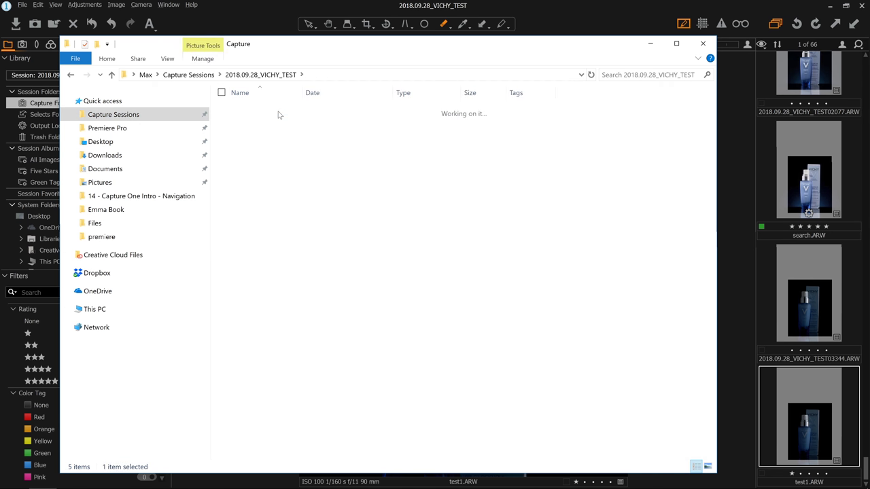
left_click_drag(711, 106, 712, 407)
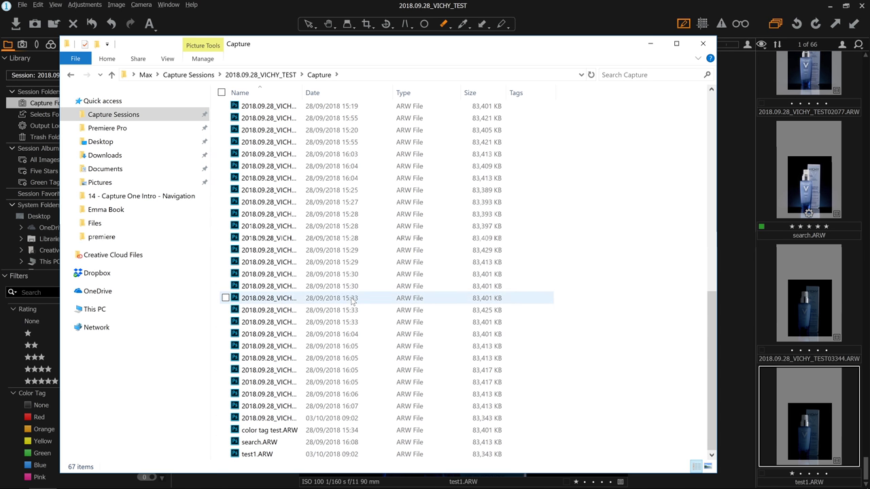
left_click_drag(452, 47, 465, 35)
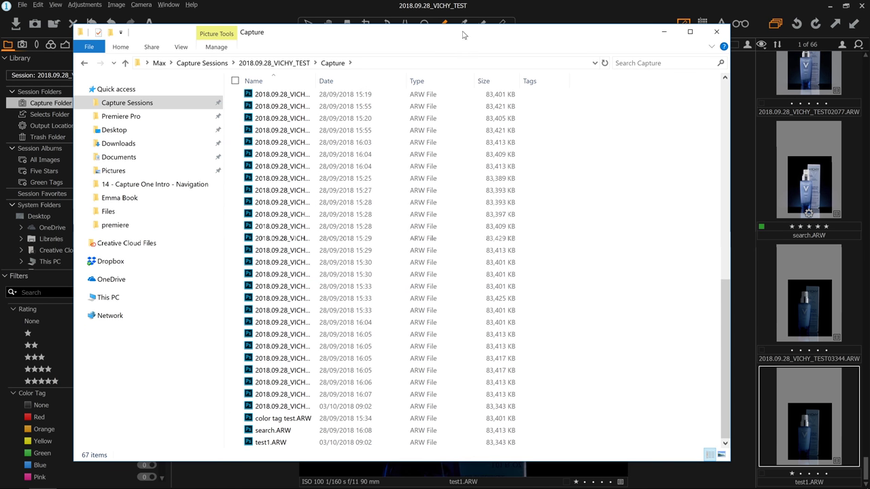
left_click(289, 443)
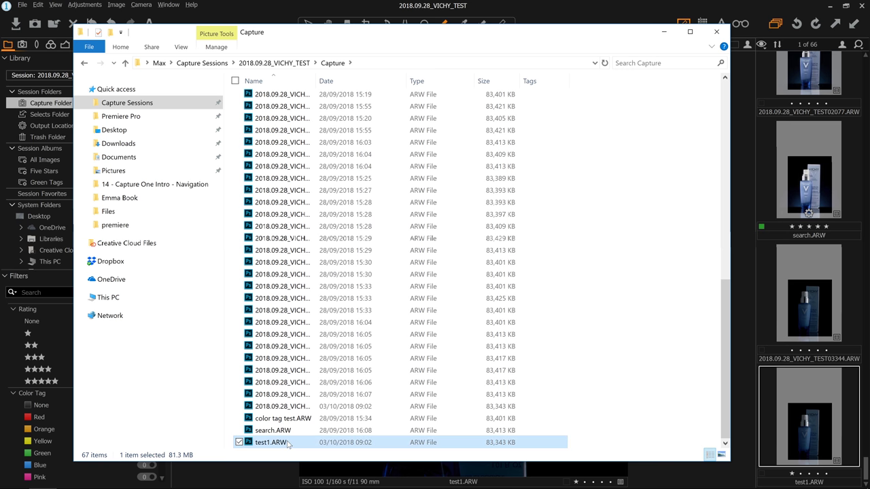
key("Delete")
key("Return")
Back in Capture One, check the Selects and Capture Folders, then pick capture 03344.
left_click(806, 310)
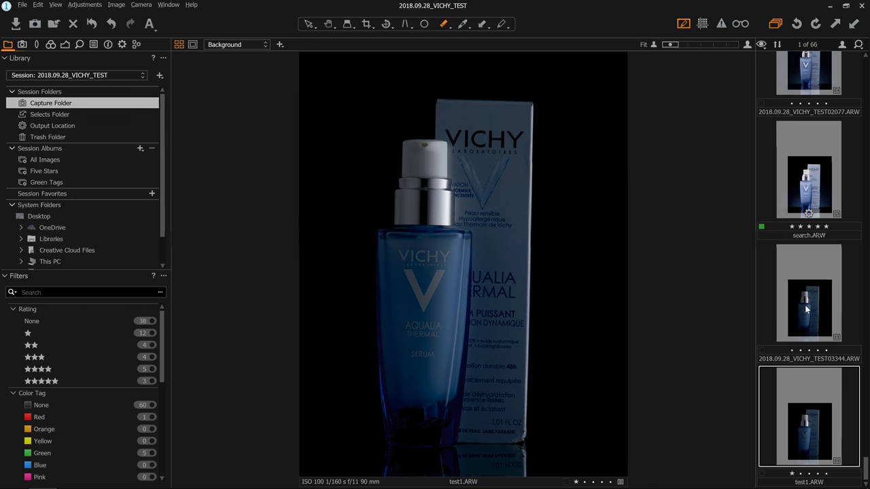
left_click(45, 116)
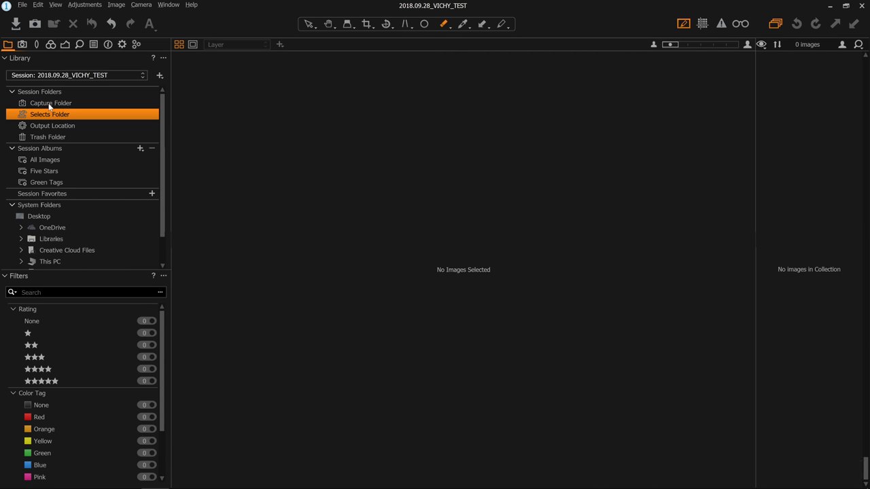
left_click(49, 103)
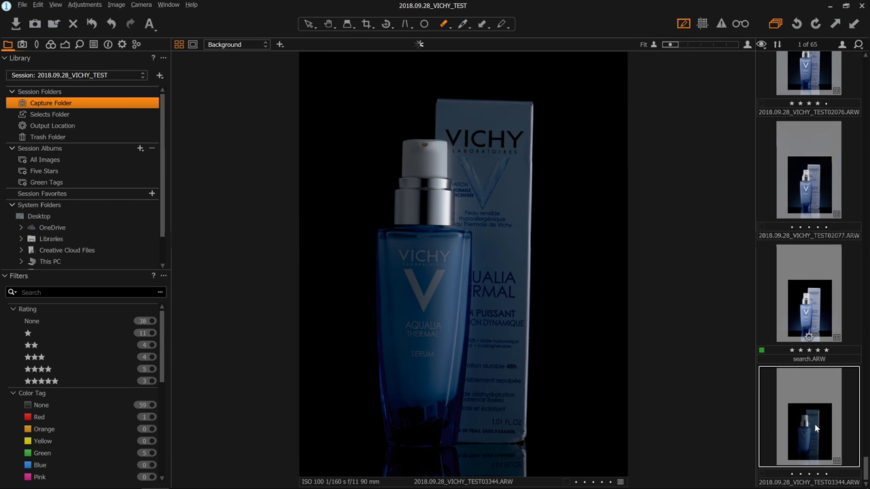
left_click(48, 114)
left_click(59, 104)
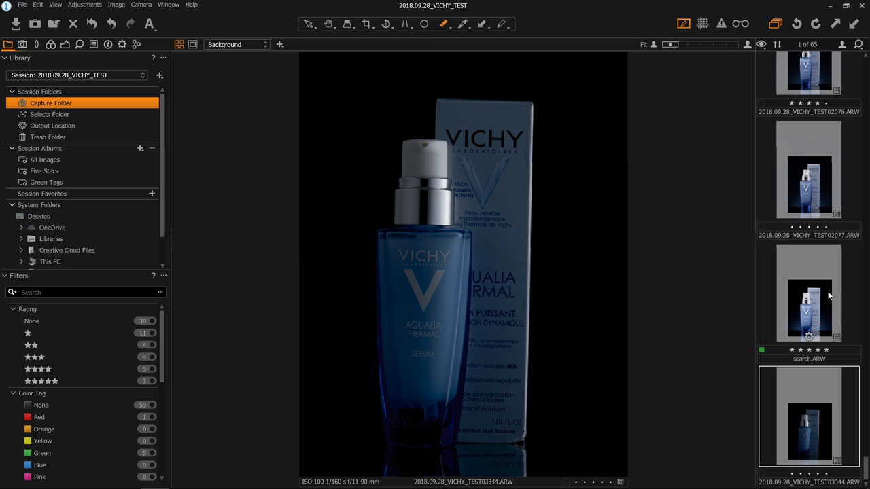
left_click(59, 115)
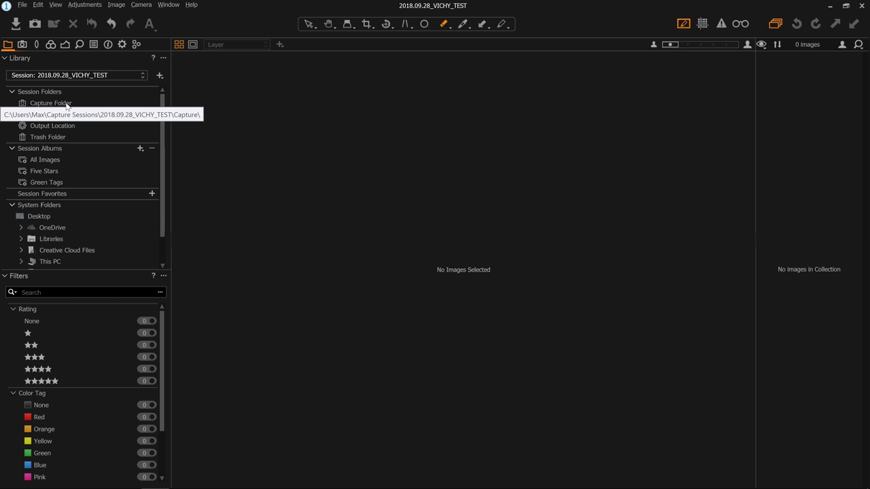
left_click(67, 103)
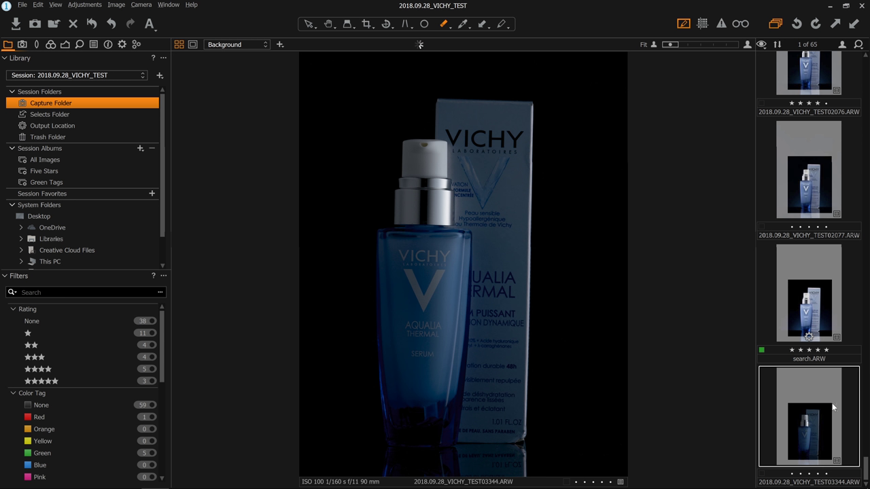
left_click(824, 428)
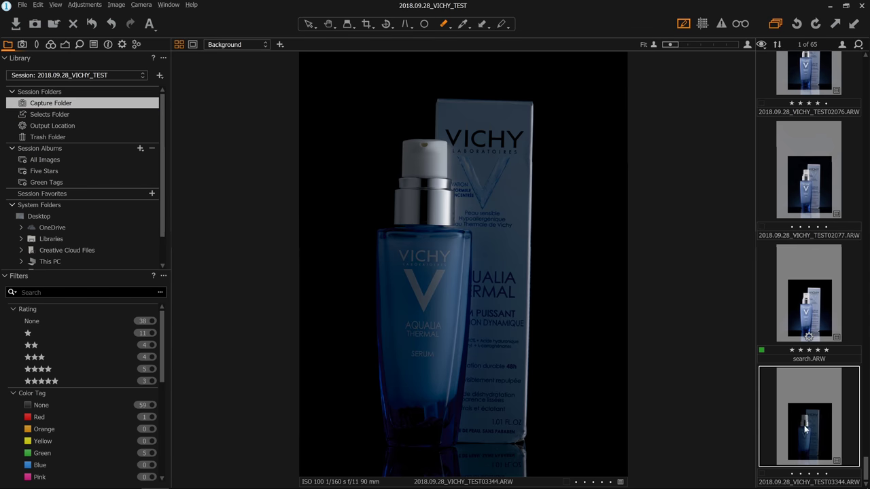
left_click_drag(820, 424, 811, 382)
Move 03344 into the Selects Folder, turning off future move confirmations.
left_click_drag(481, 158, 61, 115)
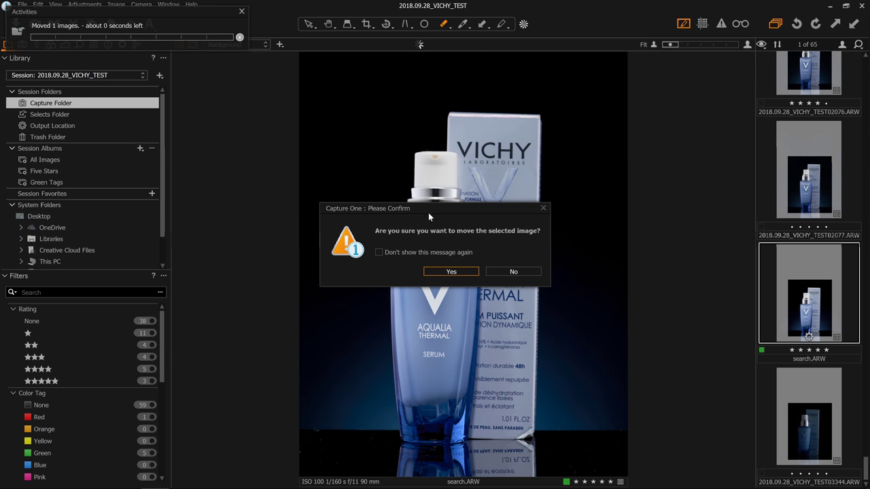
left_click_drag(471, 207, 332, 69)
left_click(264, 115)
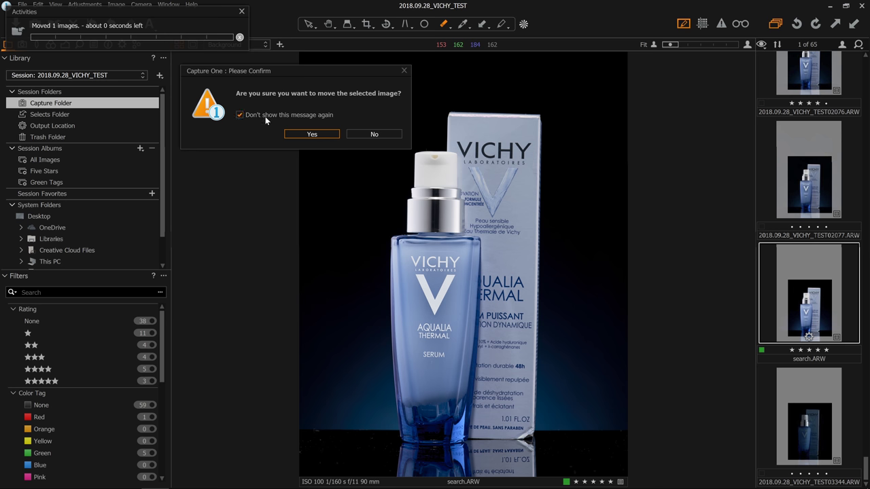
left_click(300, 134)
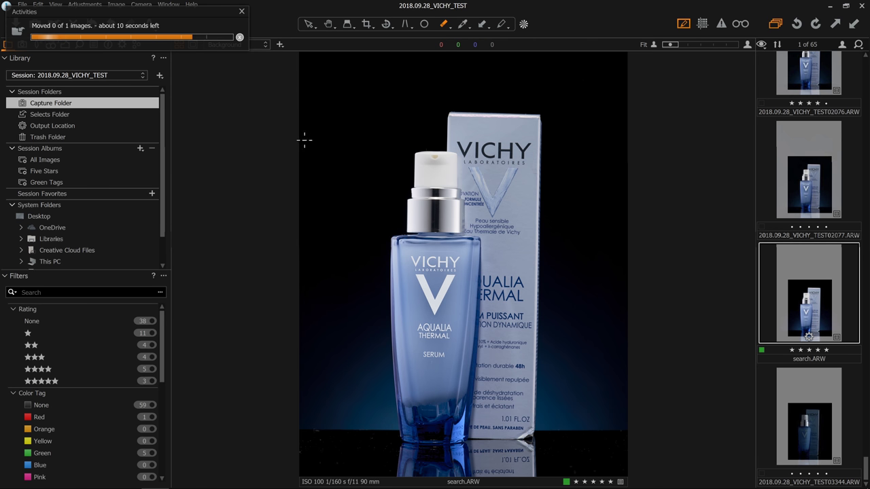
left_click(64, 115)
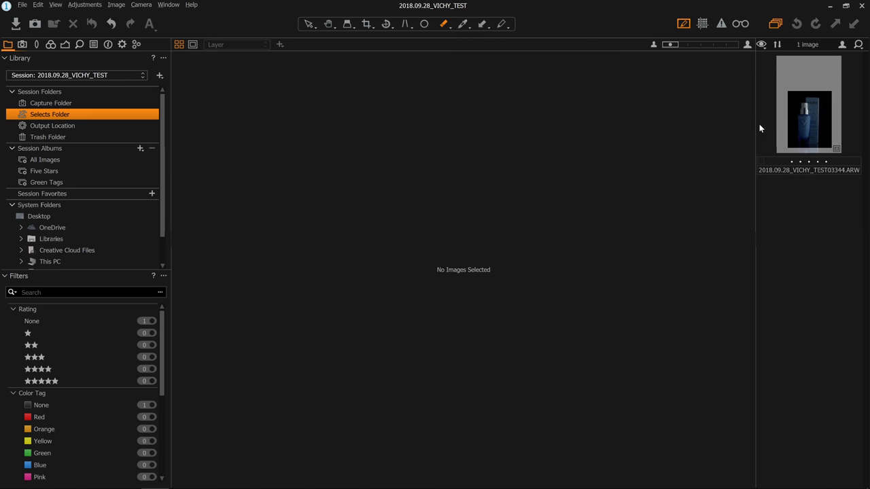
Move 2018.09.28_VICHY_TEST02077.ARW from the Capture Folder into Selects as well.
left_click(78, 105)
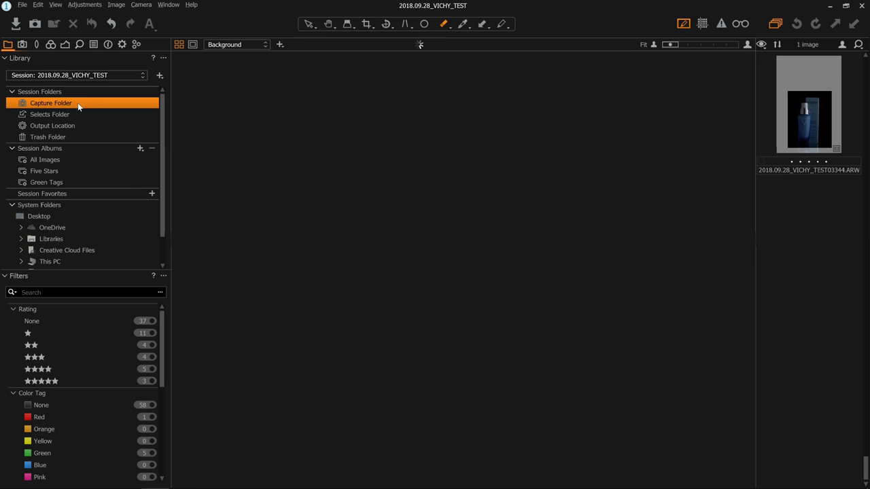
left_click(821, 419)
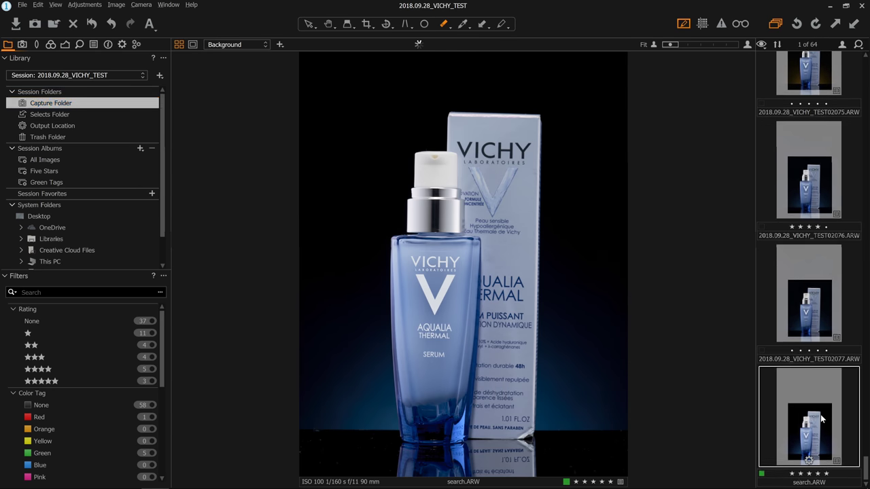
left_click(818, 320)
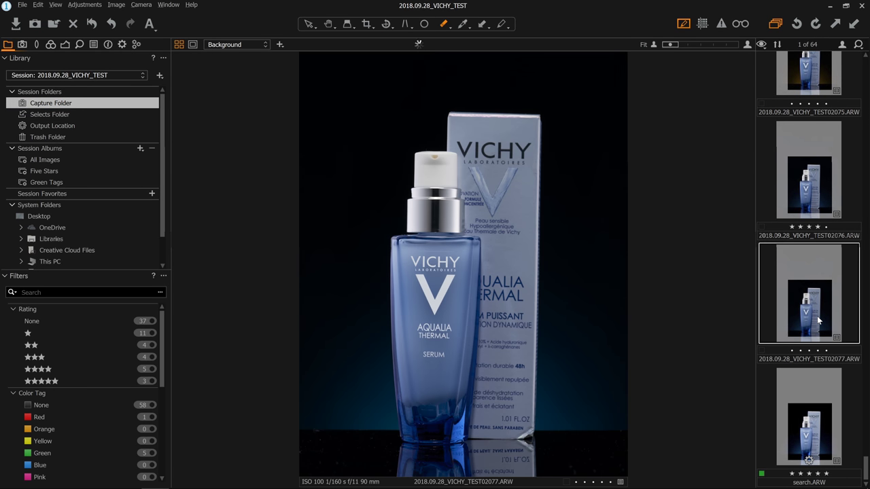
key("Down")
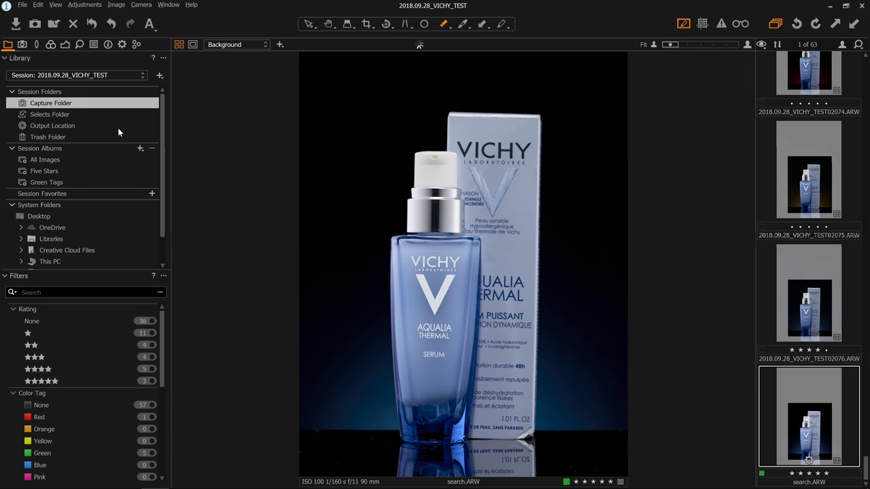
left_click(51, 116)
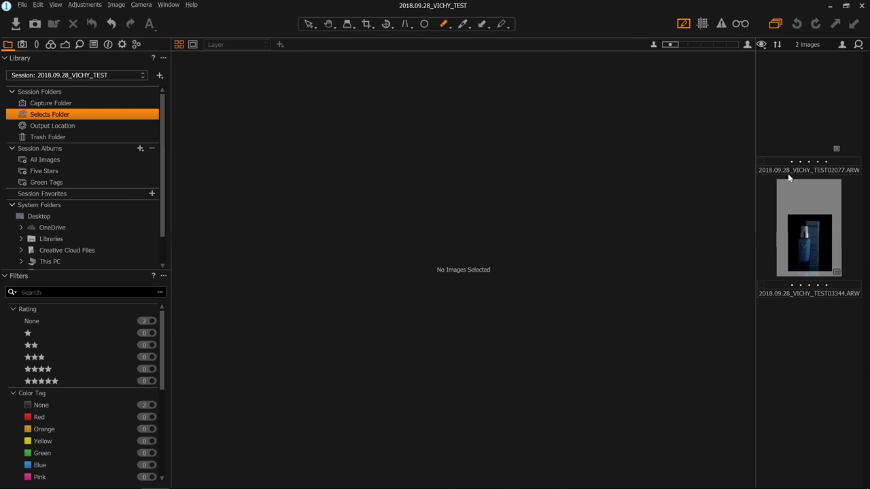
Verify the Selects folder on disk in File Explorer, then return to Capture One.
key("alt+Tab")
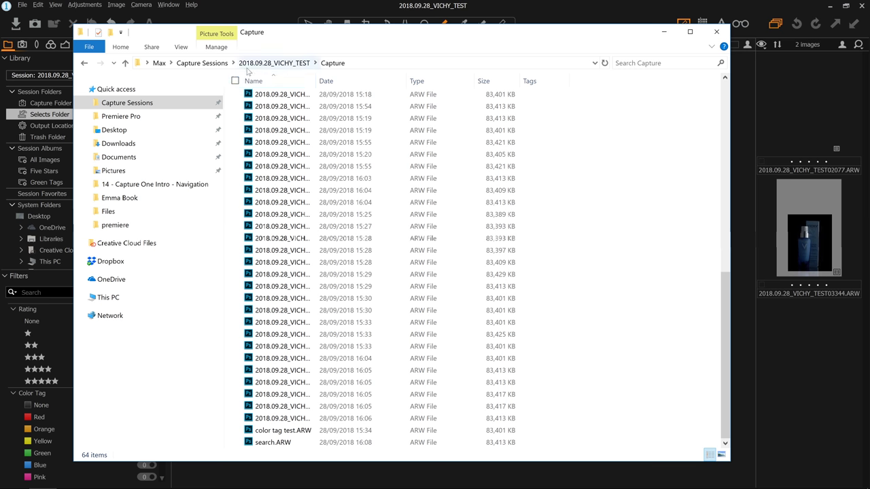
left_click(280, 64)
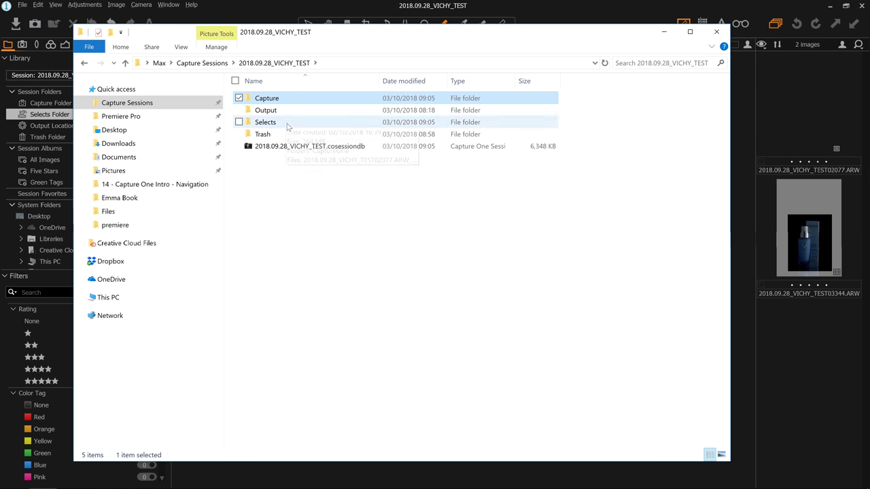
double_click(288, 127)
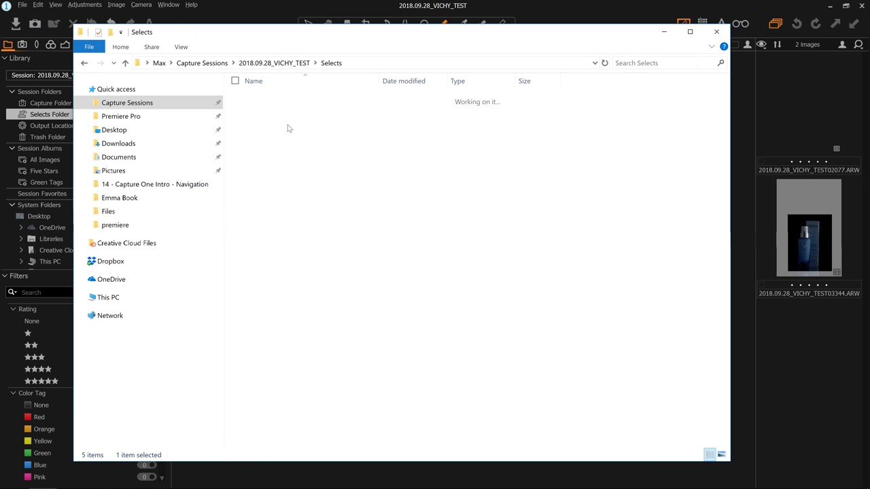
left_click(816, 366)
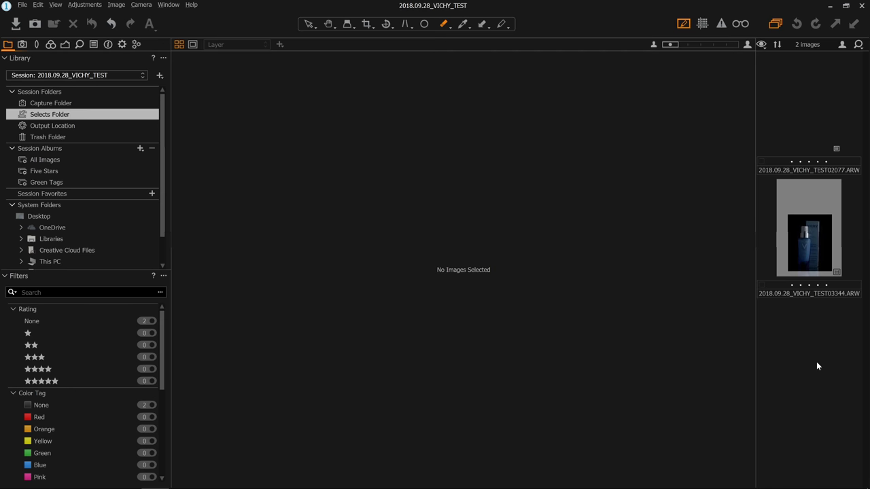
Select both images in Selects and drag them back onto the Capture Folder.
key("ctrl+a")
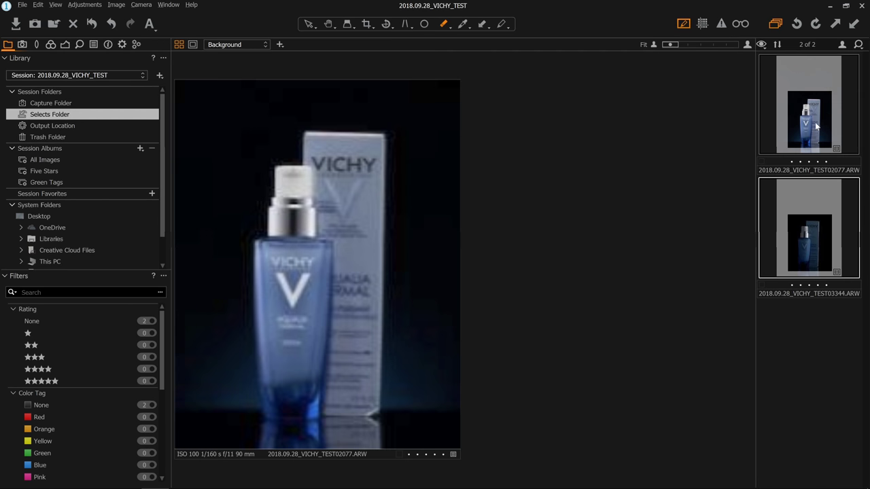
left_click_drag(806, 121, 64, 105)
left_click(64, 105)
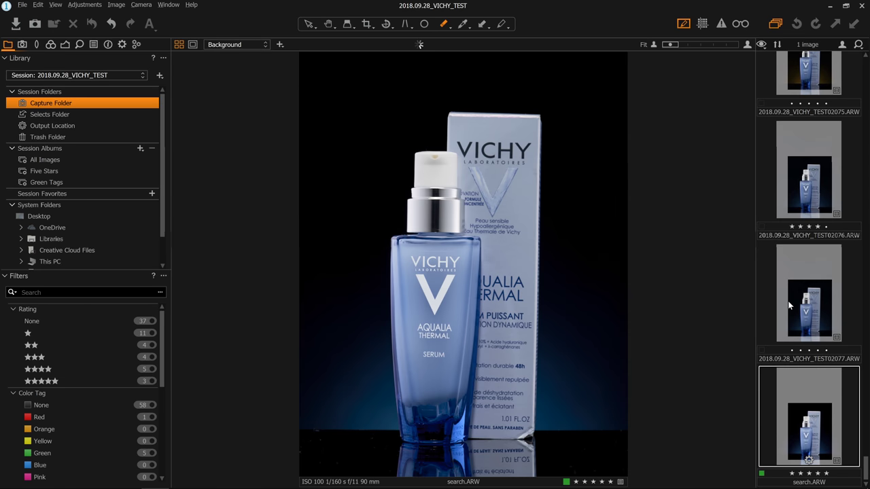